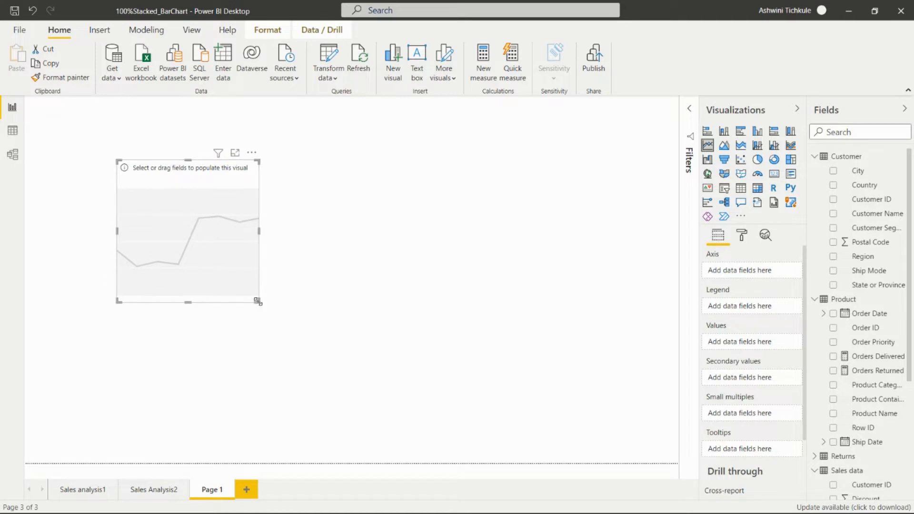
- Enlarge the empty line chart and populate it with Customer Segment on the axis and Sales and Profit as values
left_click_drag(257, 301, 496, 369)
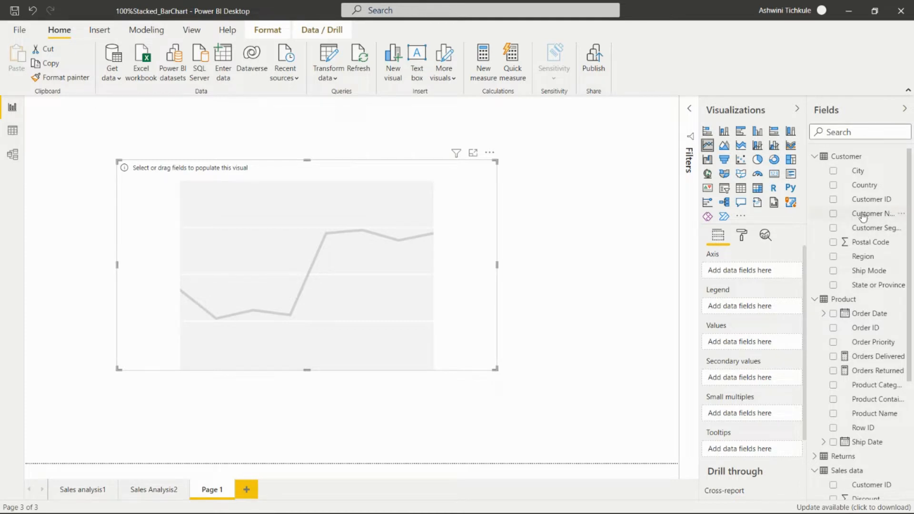
left_click(833, 228)
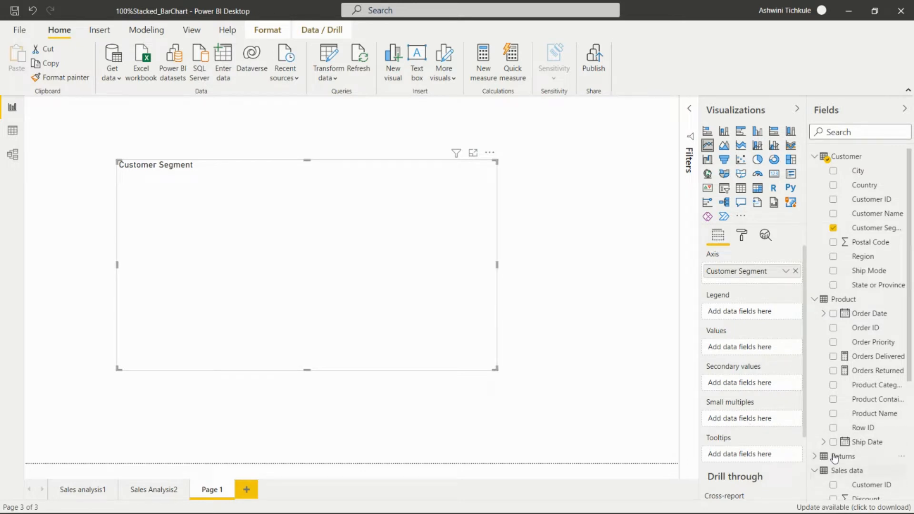
scroll(845, 431, "down", 5)
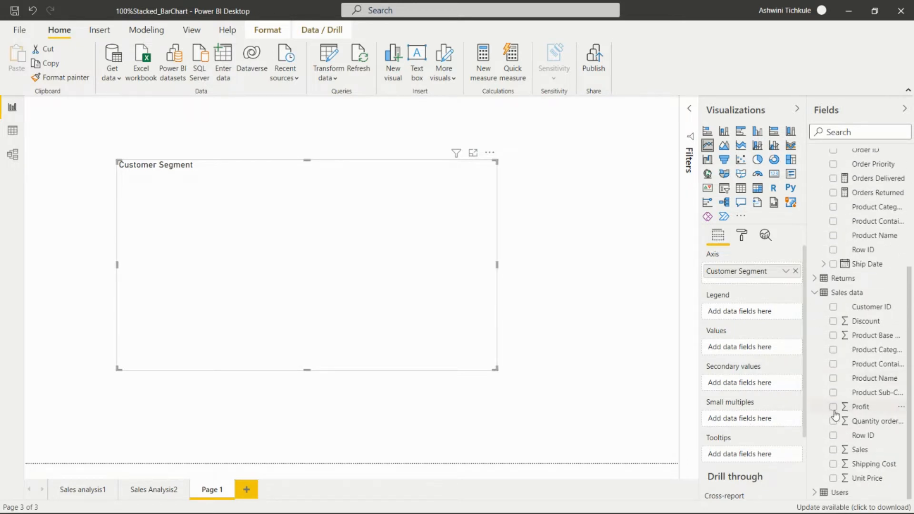
left_click(844, 410)
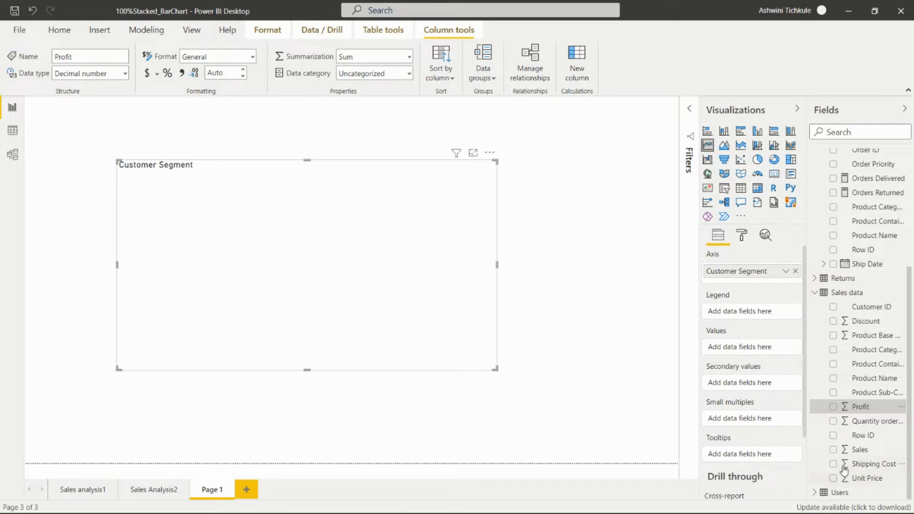
left_click_drag(846, 450, 753, 352)
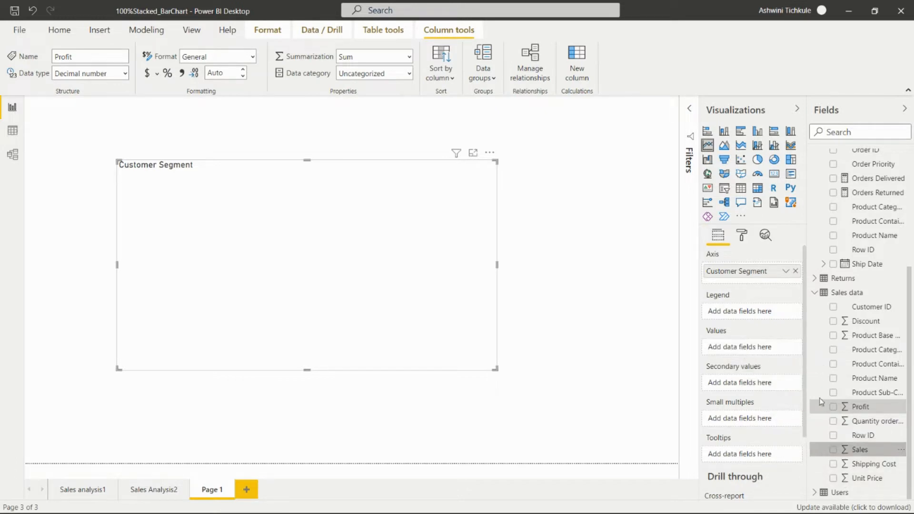
left_click_drag(846, 408, 757, 358)
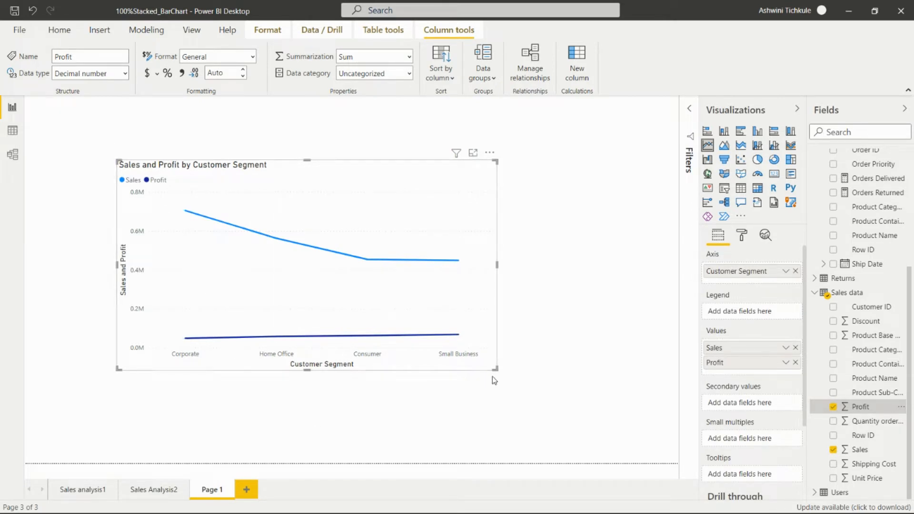
- Enlarge the line chart further and inspect the data points of the Corporate and Small Business segments
left_click_drag(496, 370, 610, 433)
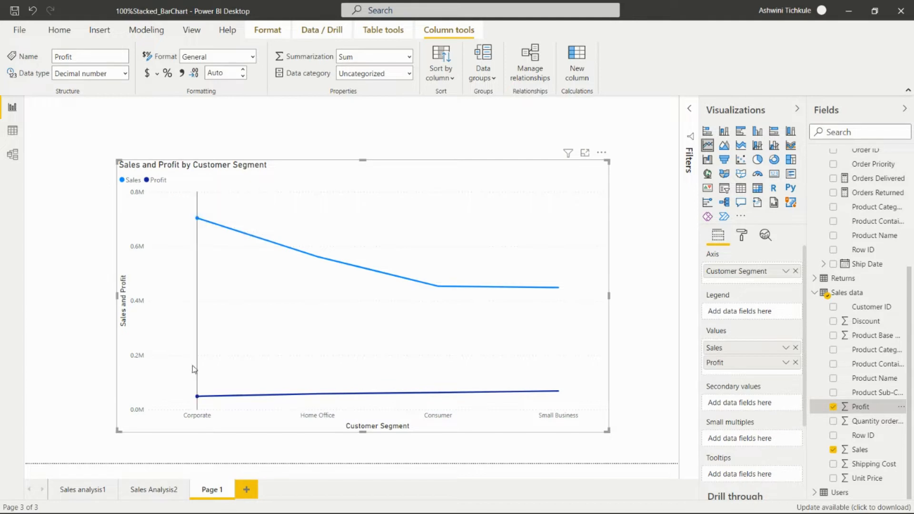
mouse_move(200, 398)
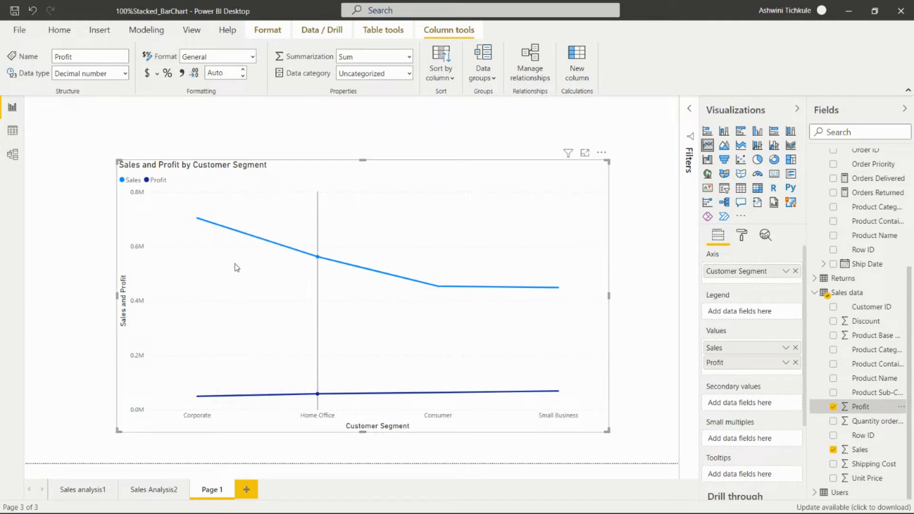
mouse_move(199, 218)
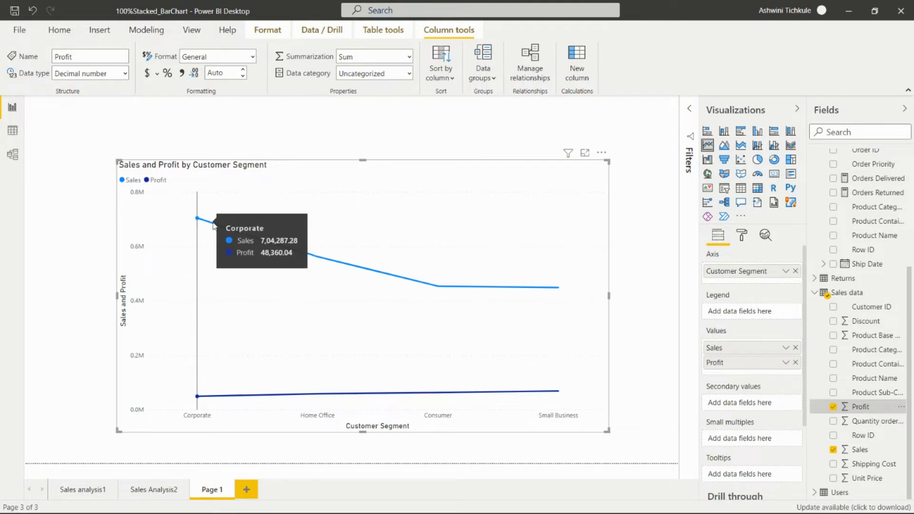
mouse_move(560, 392)
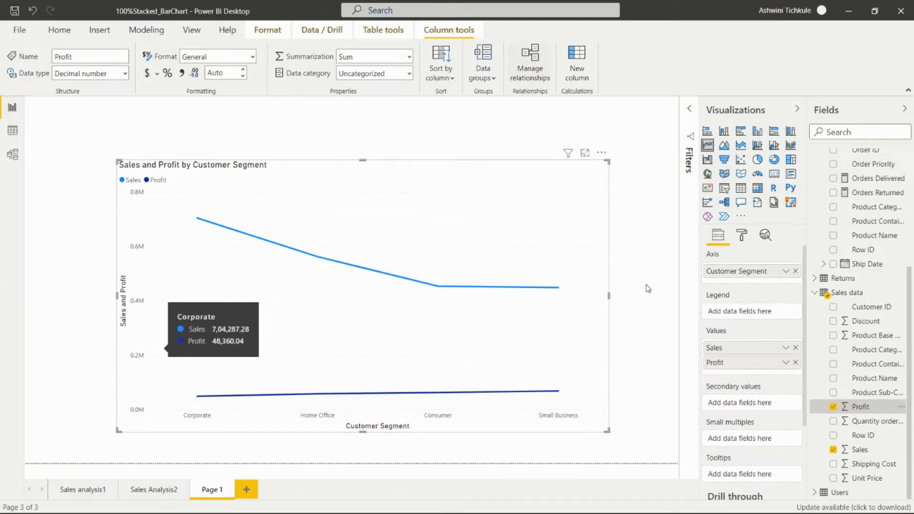
- Review the line chart's legend formatting options and return to its field assignments
left_click(743, 235)
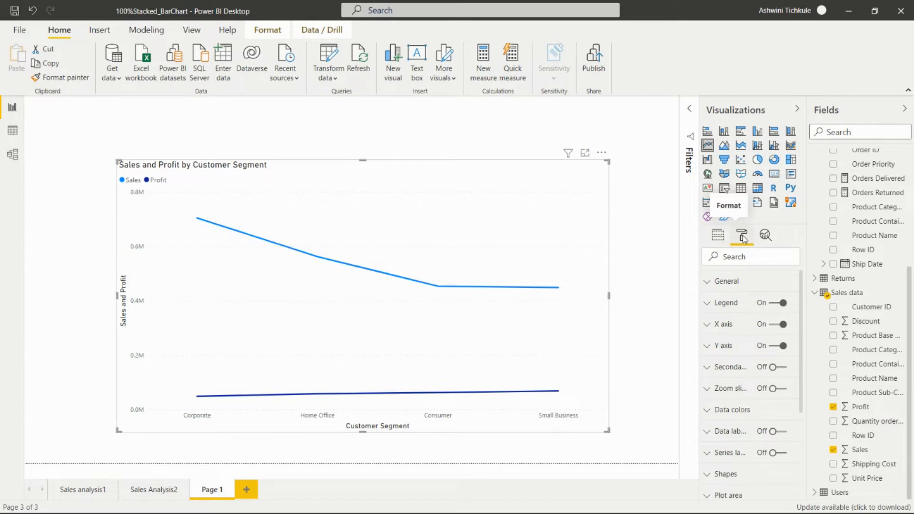
left_click(708, 303)
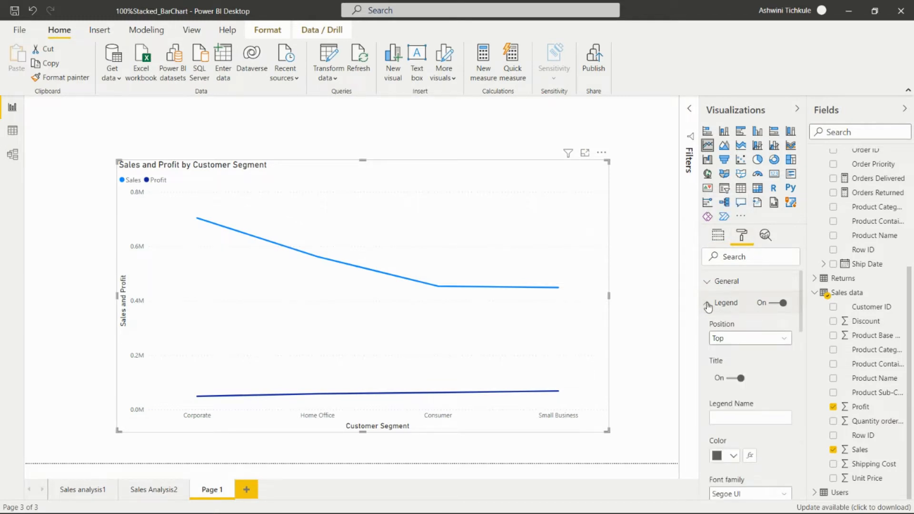
left_click(708, 305)
left_click(719, 236)
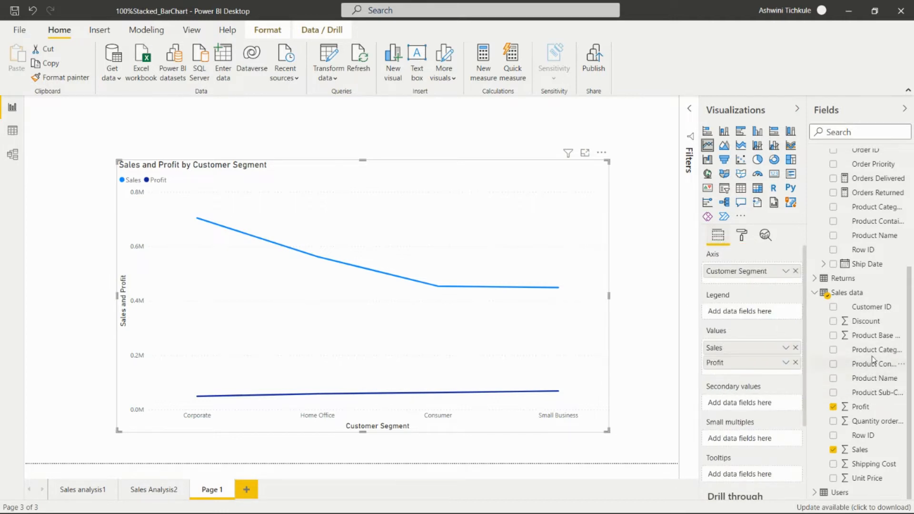
- Move Profit from the chart's values to its legend, and remove it from the chart
left_click_drag(877, 353, 766, 315)
left_click_drag(730, 366, 734, 313)
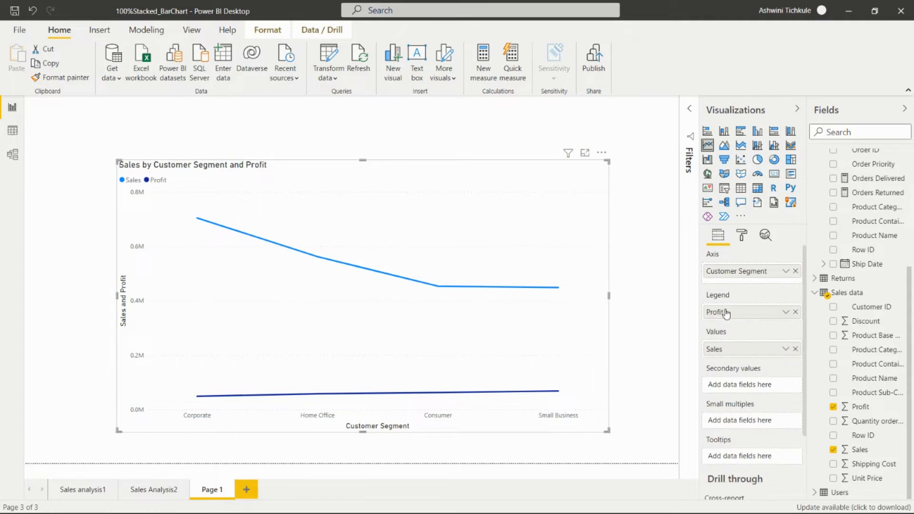
left_click(796, 312)
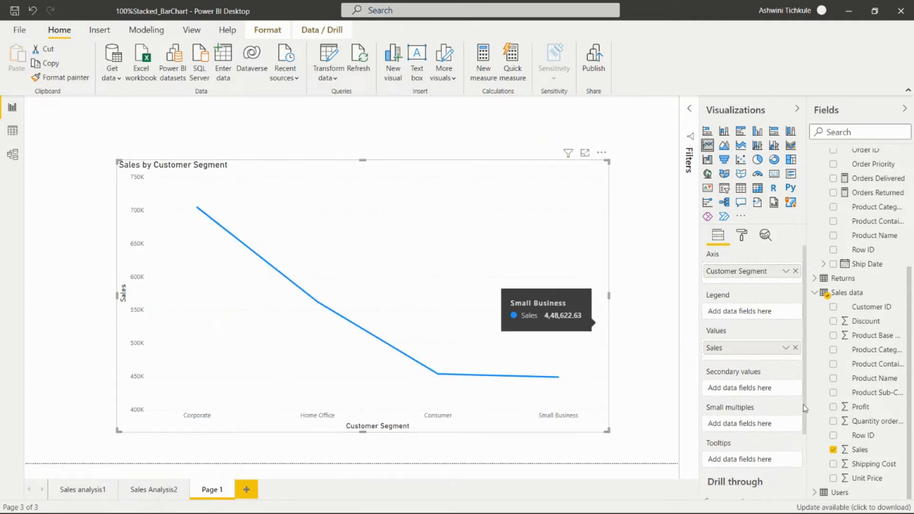
- Try Unit Price as the chart's legend field and replace it with Discount
left_click_drag(866, 482, 745, 313)
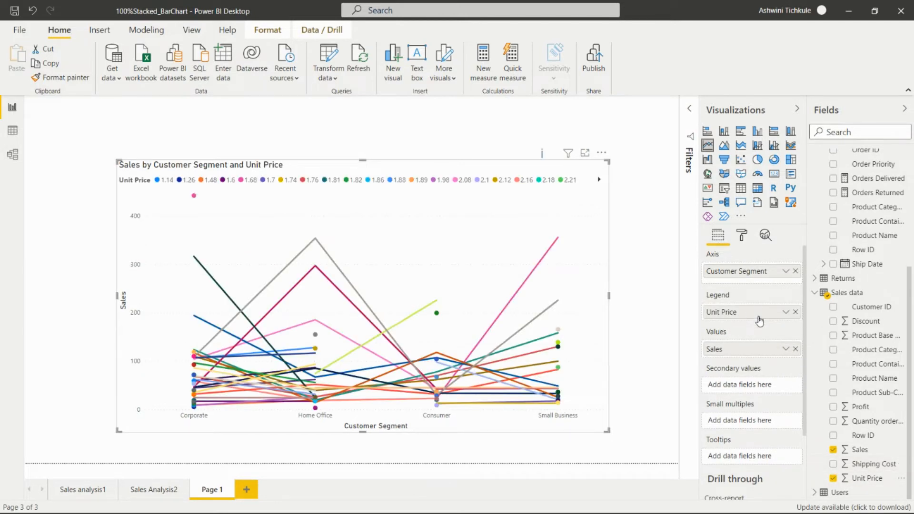
left_click(795, 312)
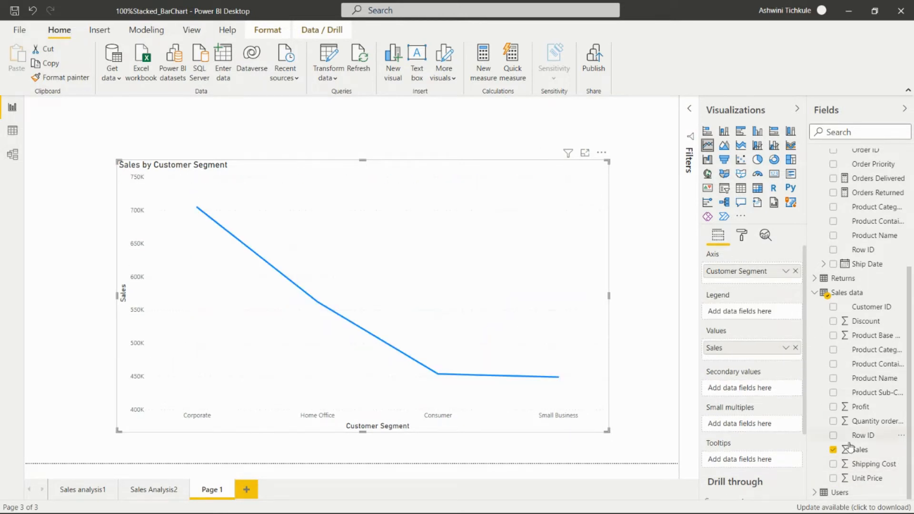
left_click_drag(856, 324, 736, 312)
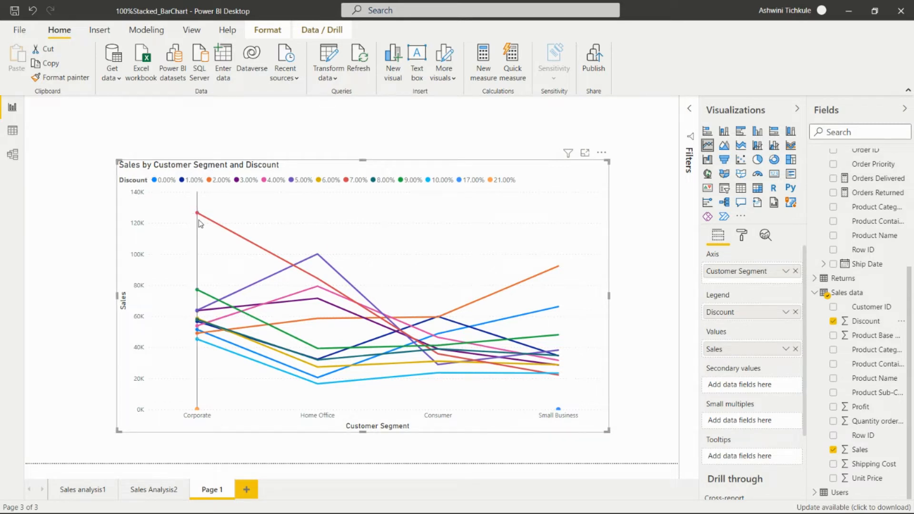
mouse_move(200, 224)
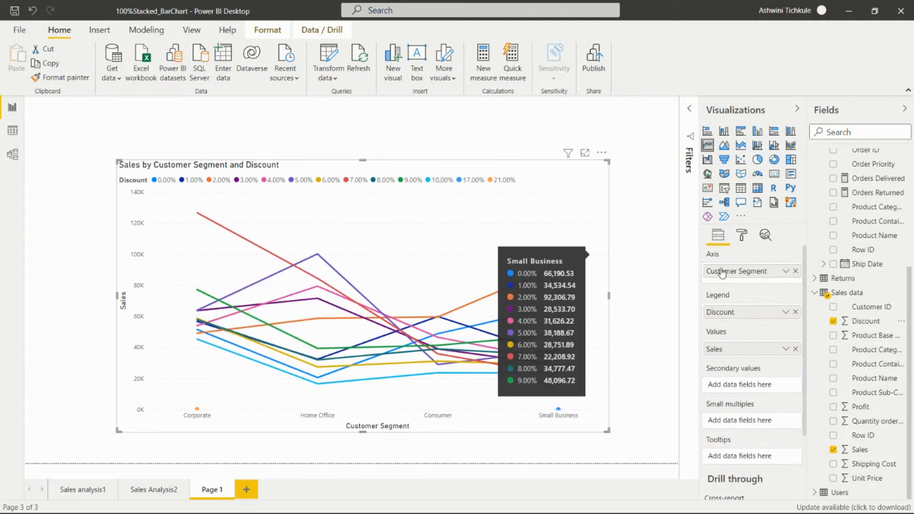
- Try the Bottom position for the chart's legend and set it back to Top
left_click(742, 240)
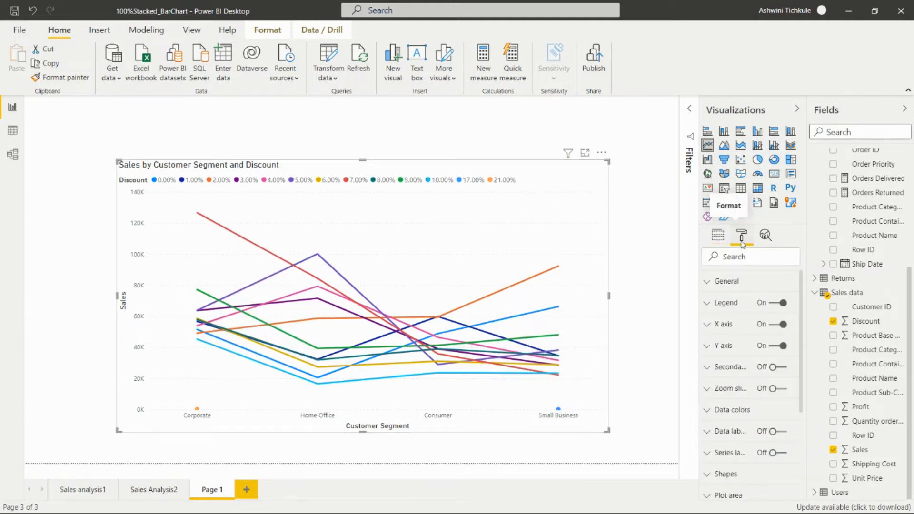
left_click(708, 307)
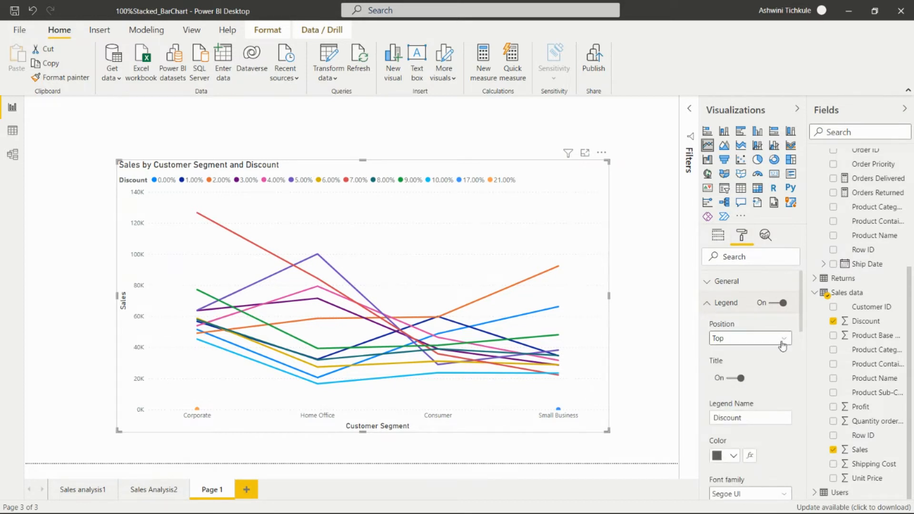
left_click(786, 339)
left_click(745, 368)
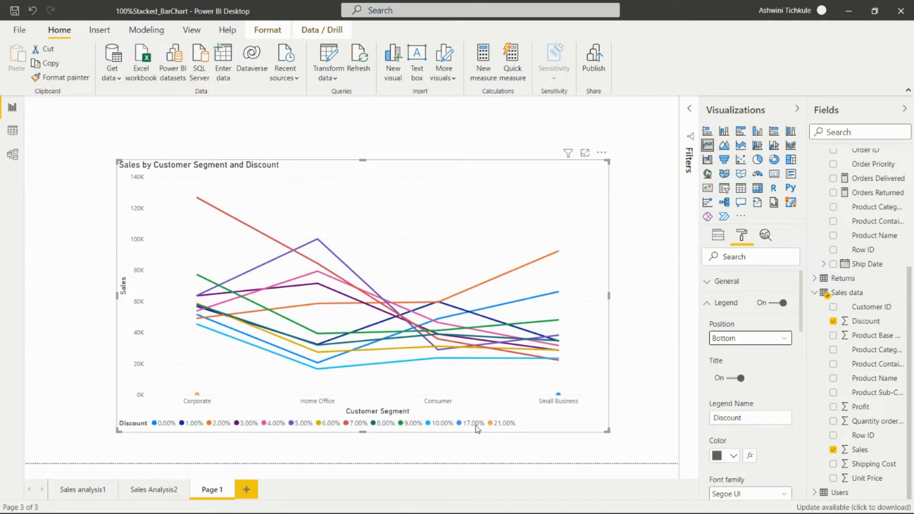
left_click(784, 338)
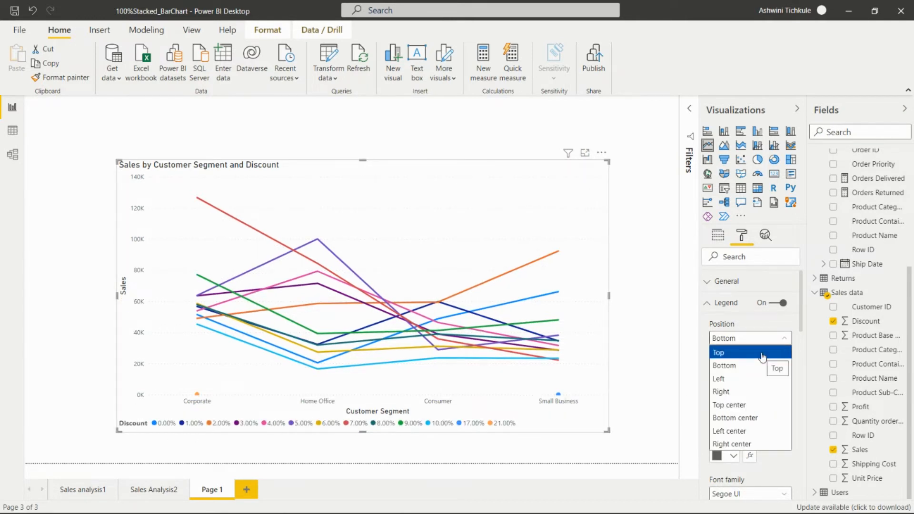
left_click(764, 353)
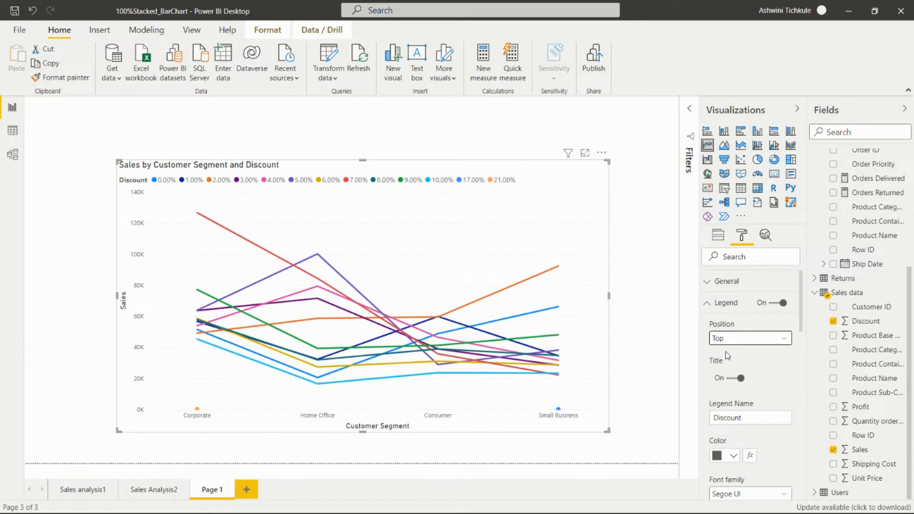
- Review the legend's other position choices and its title, font, style and marker options
left_click(785, 340)
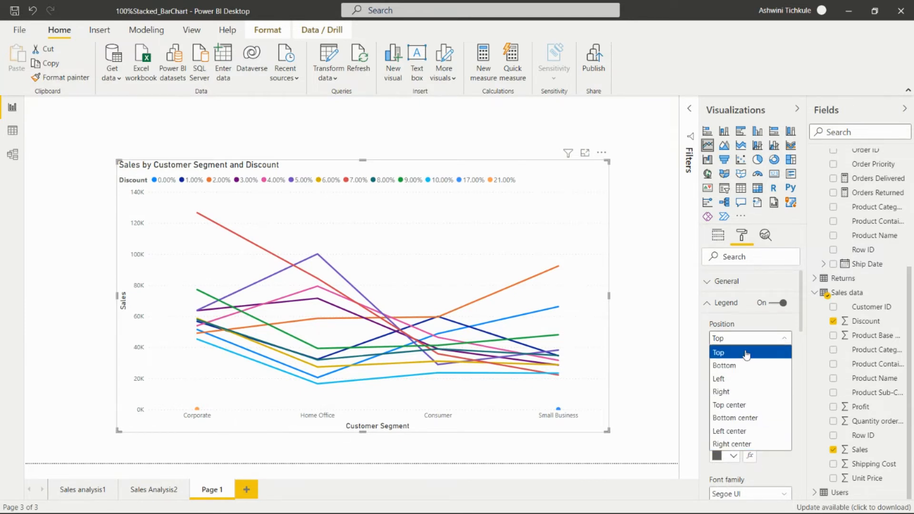
scroll(800, 375, "down", 1)
scroll(799, 373, "down", 2)
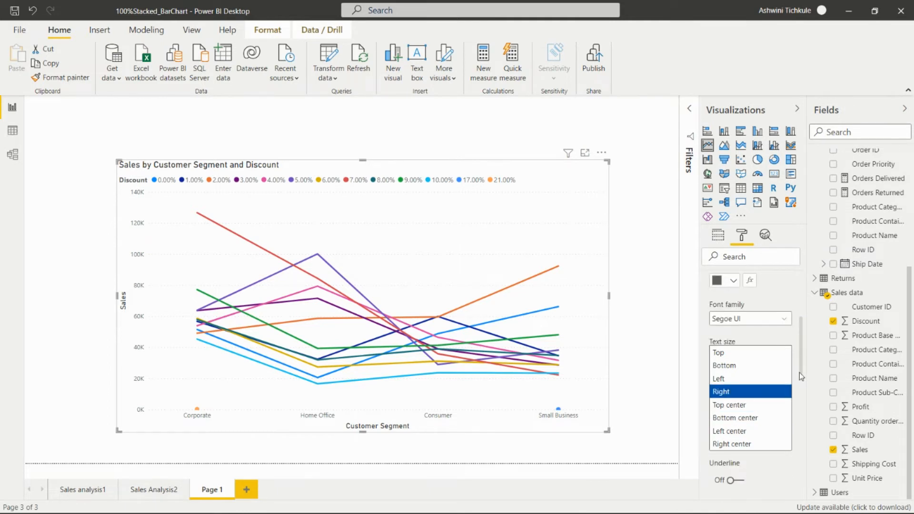
left_click(784, 294)
scroll(744, 343, "up", 2)
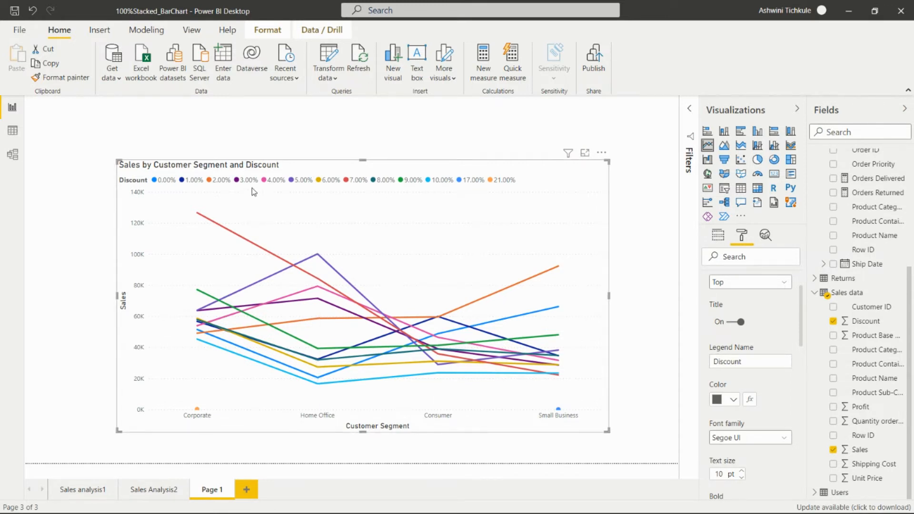
scroll(731, 365, "down", 6)
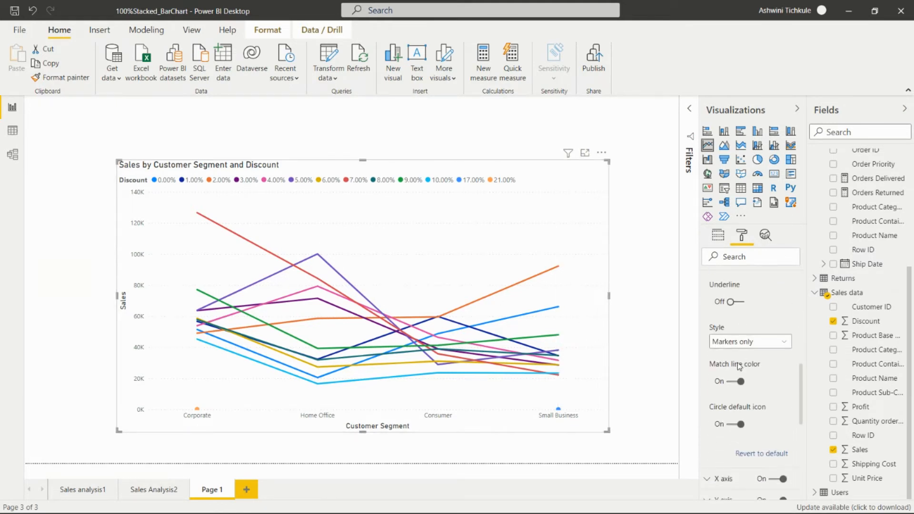
scroll(741, 360, "down", 1)
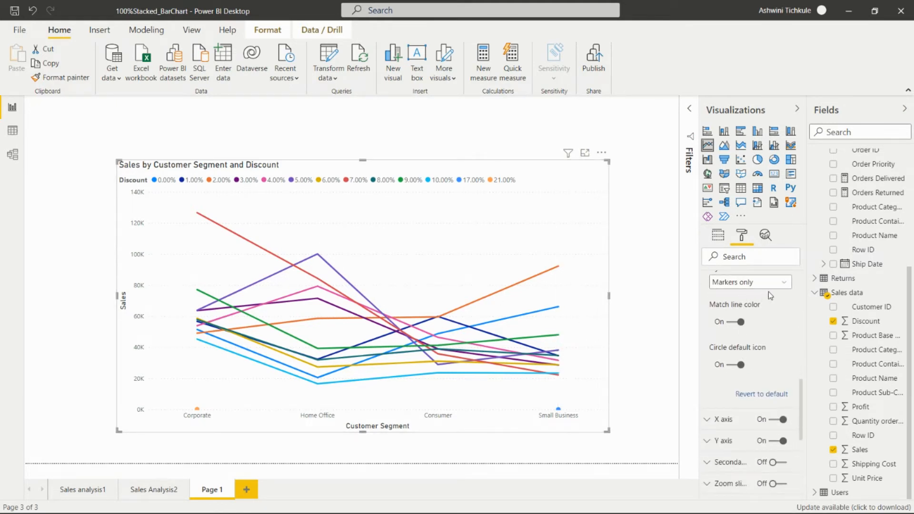
- Examine the chart's X axis, secondary Y axis and data color formatting options
scroll(738, 305, "down", 2)
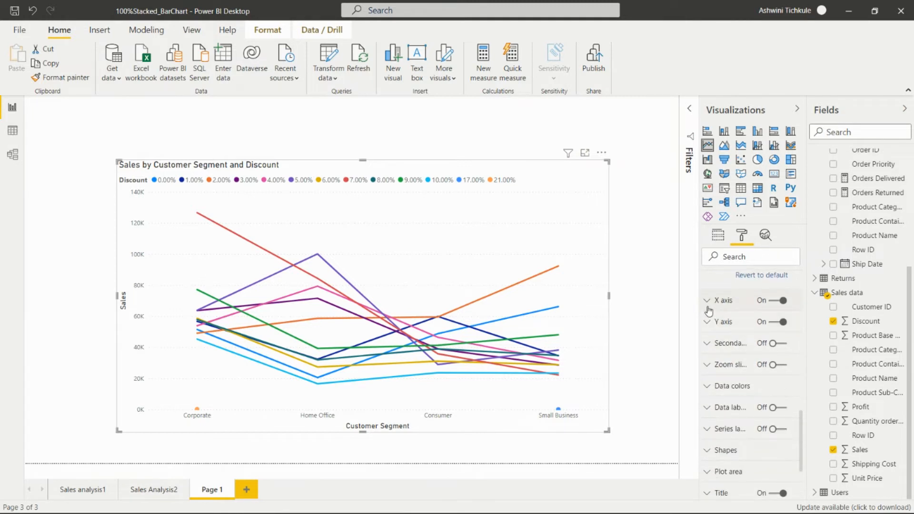
left_click(708, 305)
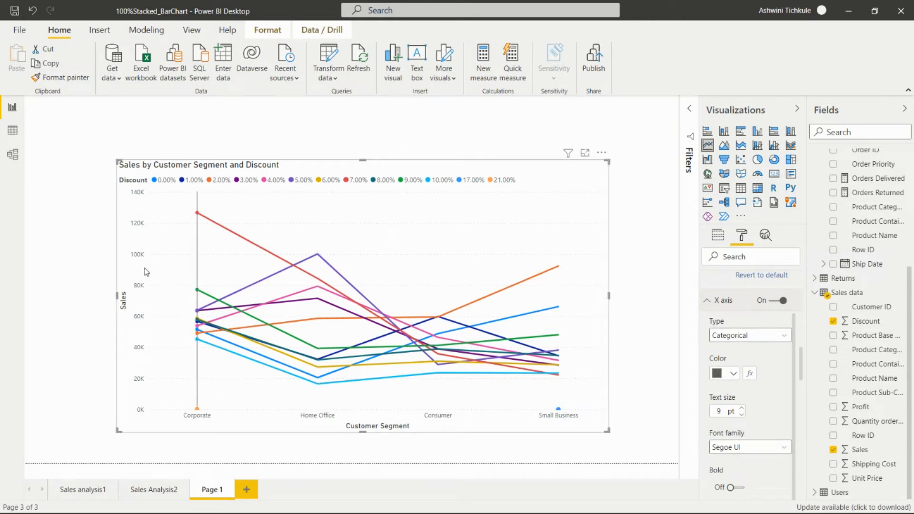
left_click(706, 301)
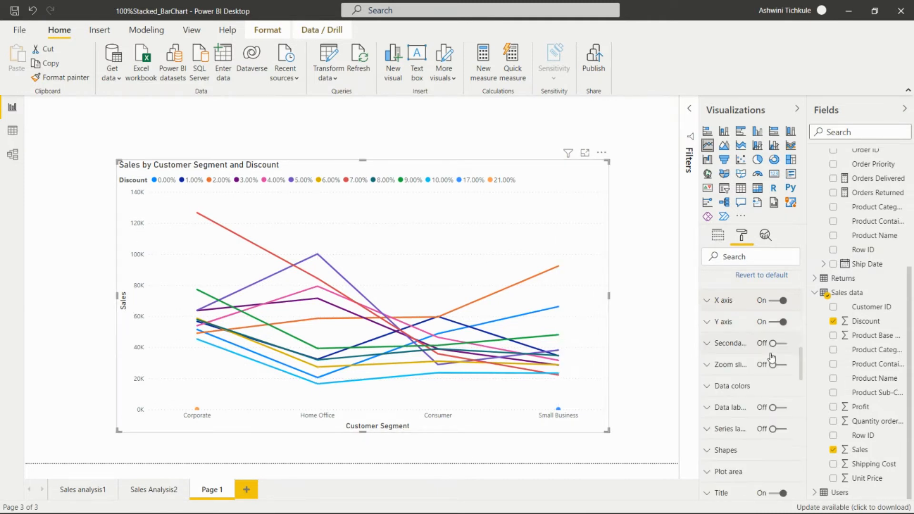
left_click(707, 345)
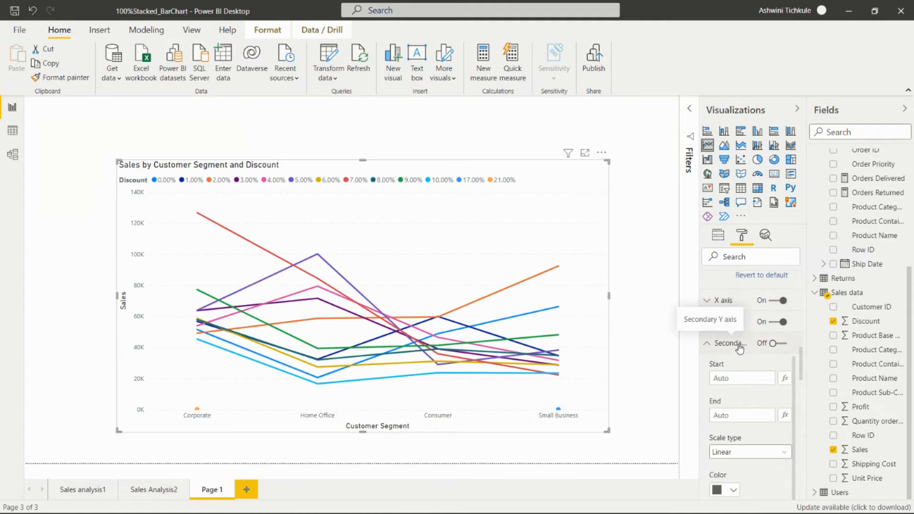
left_click(708, 344)
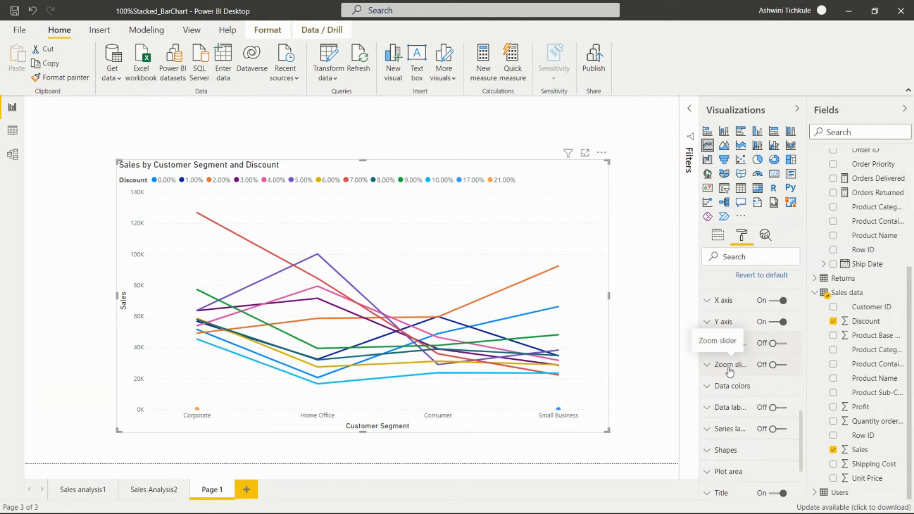
left_click(707, 389)
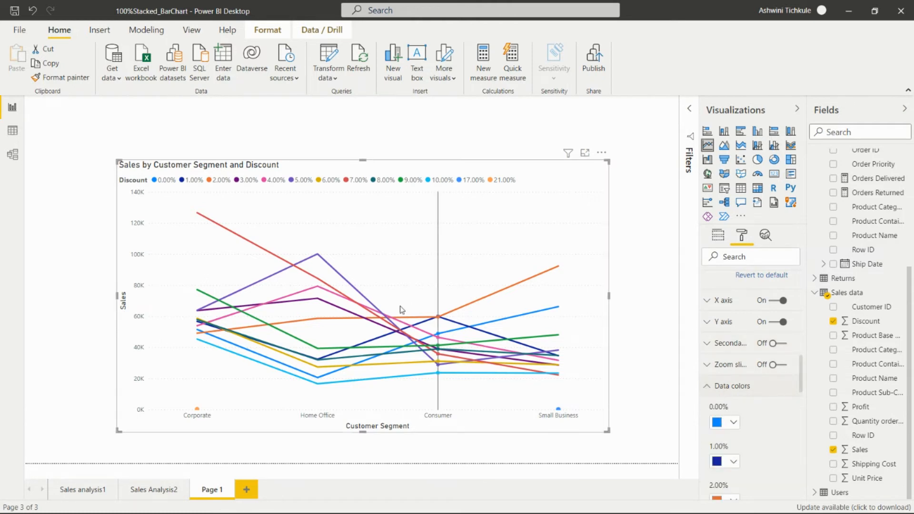
- Turn on data labels for the line chart
scroll(732, 420, "down", 10)
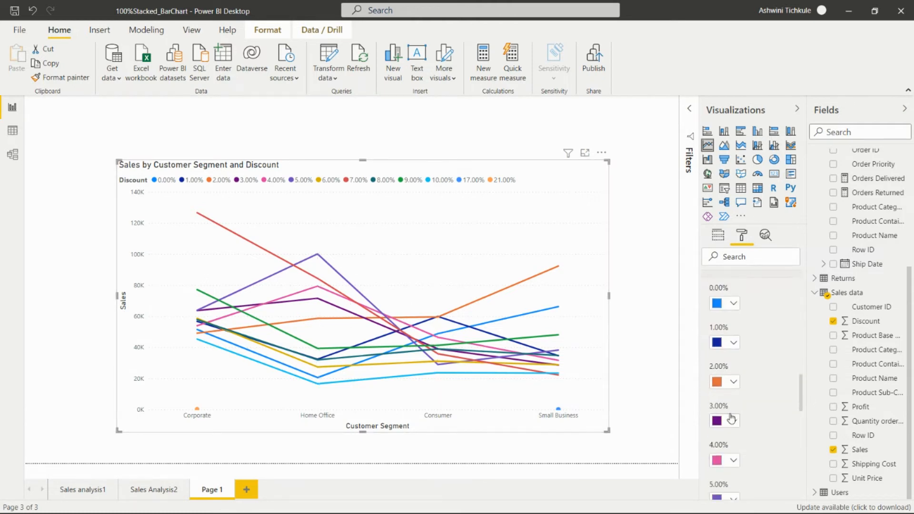
scroll(724, 427, "down", 4)
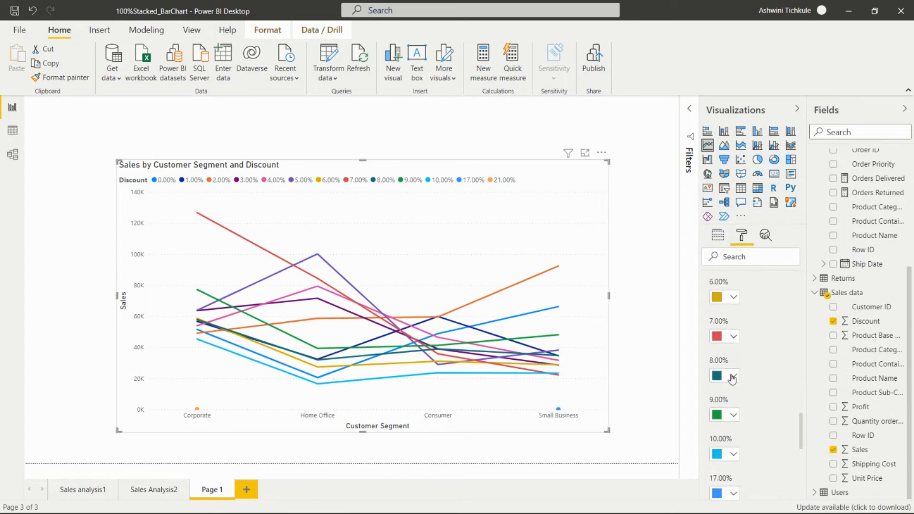
scroll(731, 425, "down", 3)
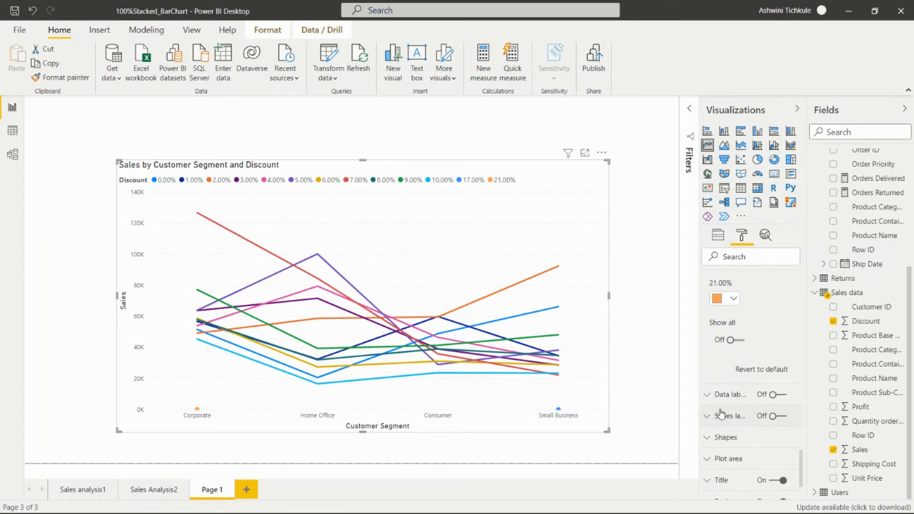
left_click(774, 395)
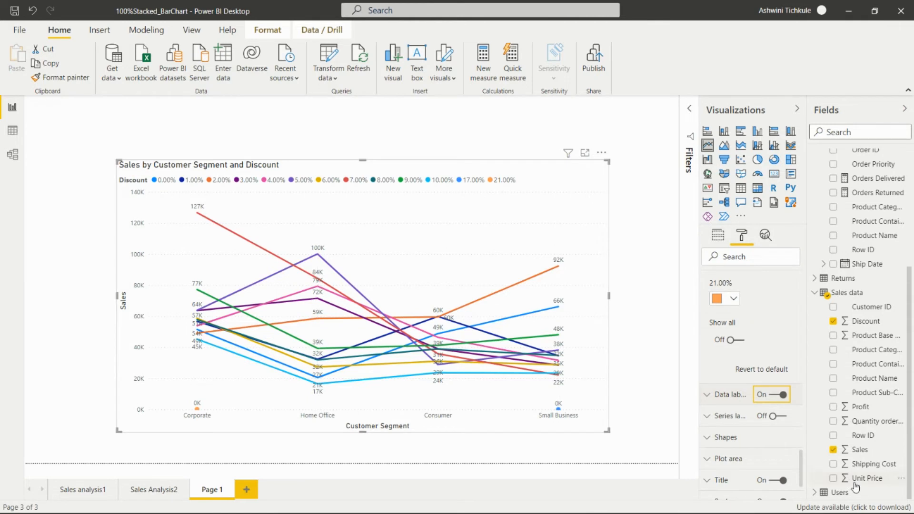
- Review the data labels' color, display units, decimal places, position, text size and font options
left_click(709, 396)
scroll(725, 418, "down", 2)
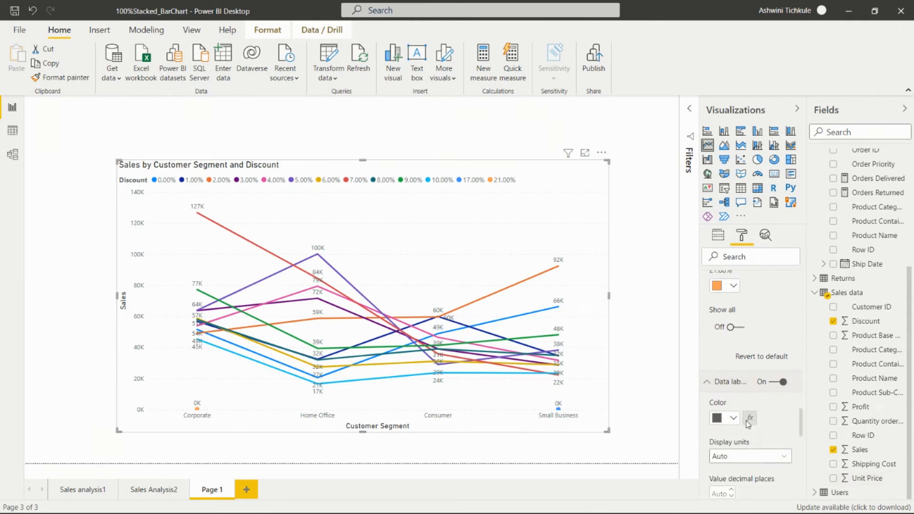
left_click(746, 411)
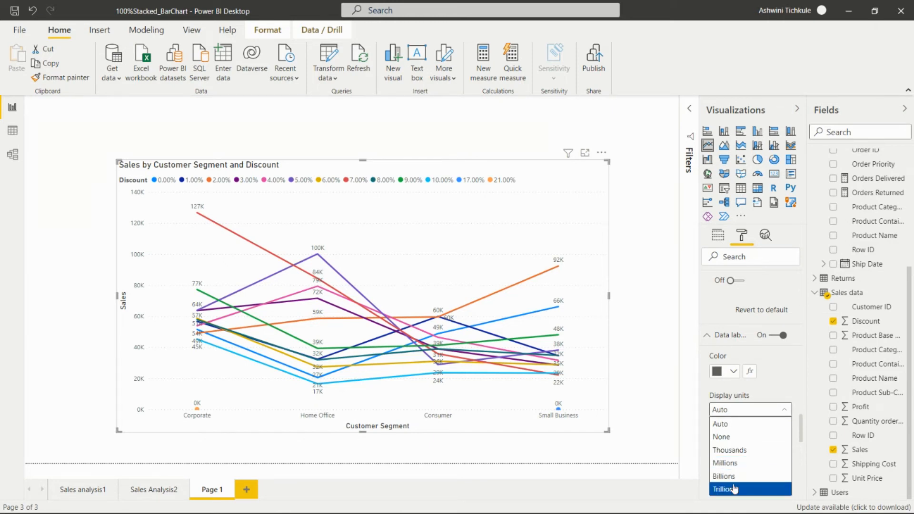
left_click(783, 390)
scroll(781, 388, "down", 3)
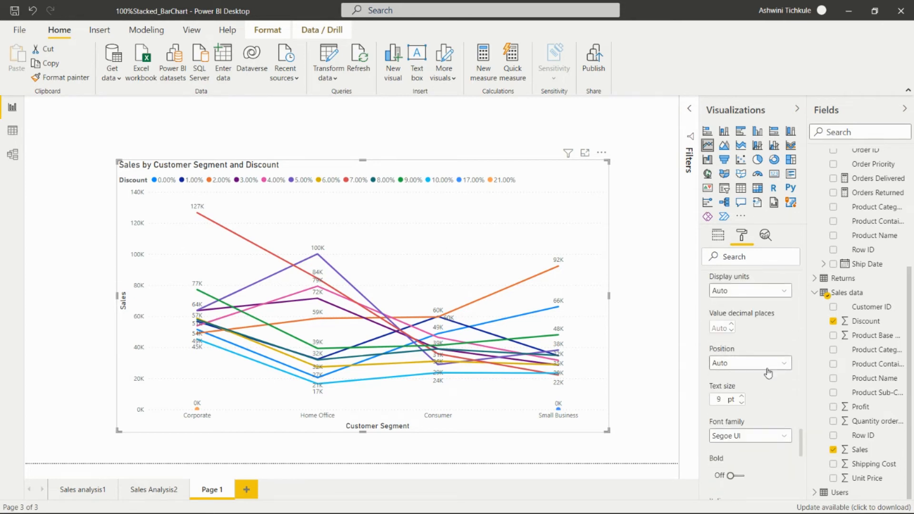
scroll(762, 369, "down", 3)
scroll(750, 406, "down", 6)
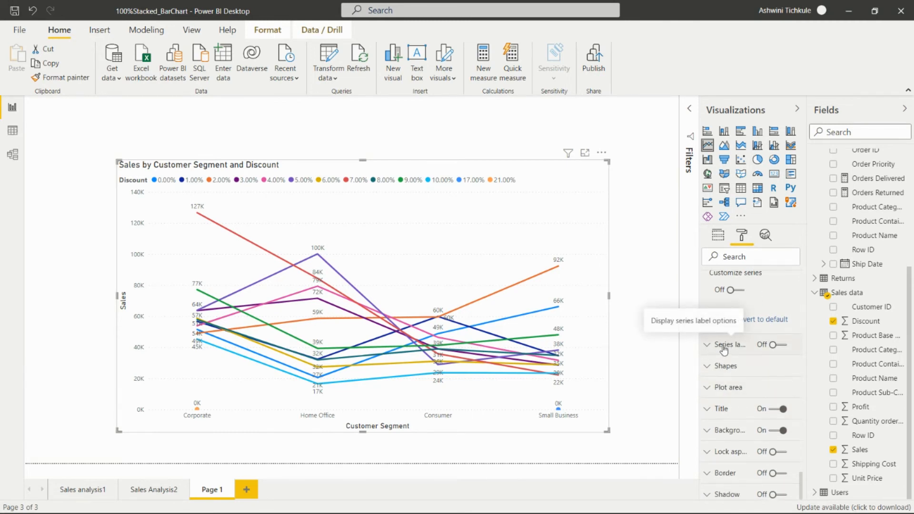
- Turn on the chart's series labels and look over the line shape settings
left_click(775, 349)
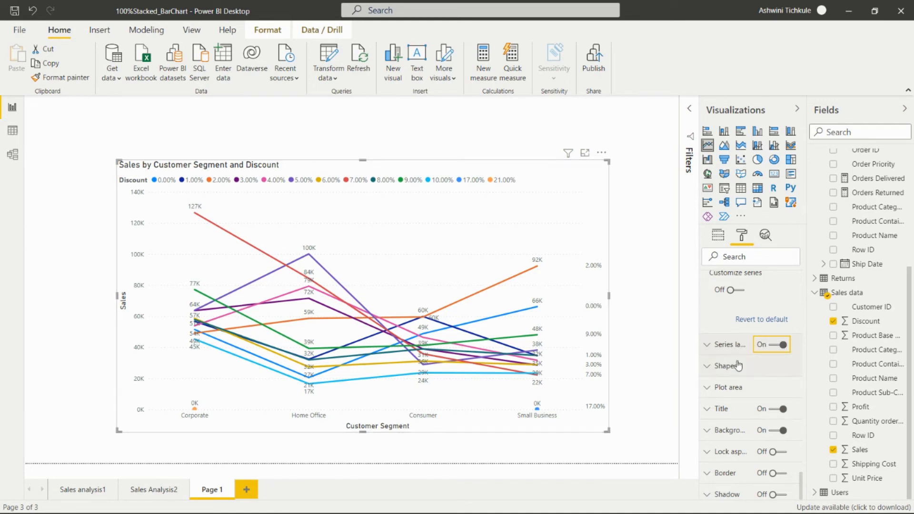
left_click(705, 368)
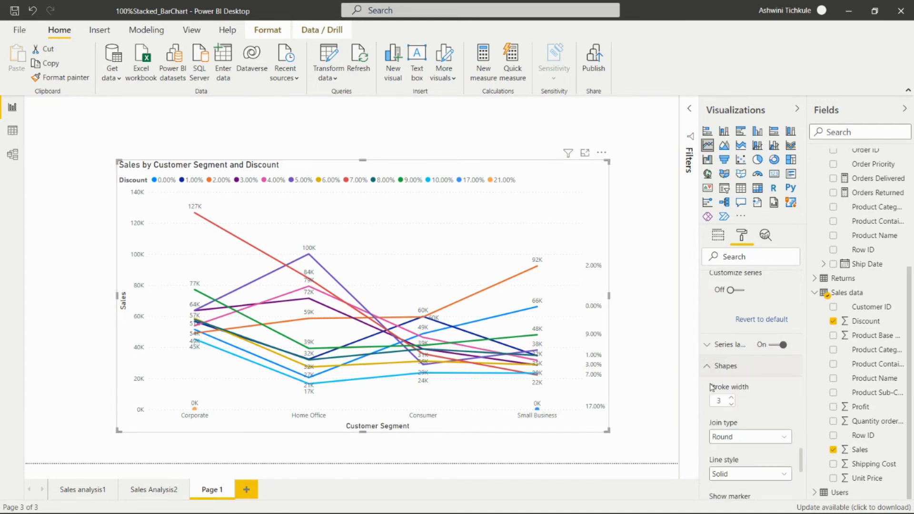
scroll(715, 379, "down", 3)
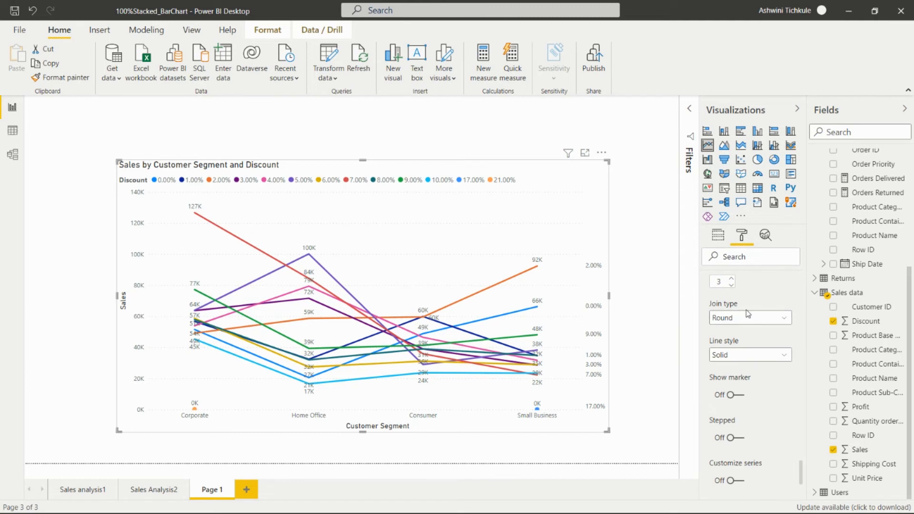
scroll(751, 341, "up", 2)
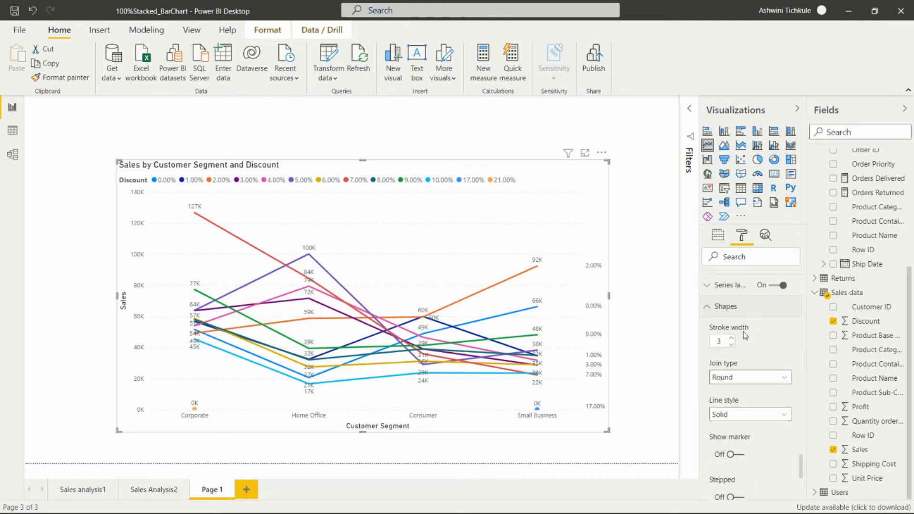
- Try the Miter and Bevel join types for the chart's lines and set the join type back to Round
left_click(777, 378)
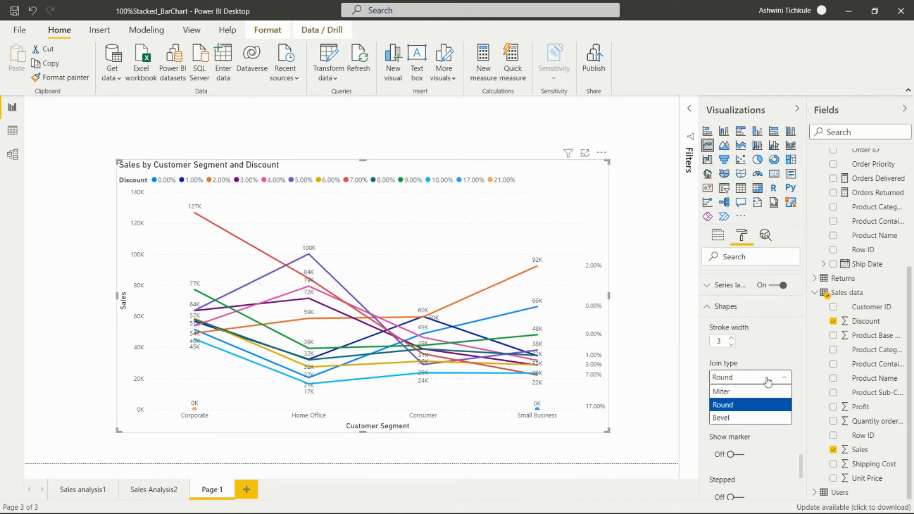
left_click(736, 393)
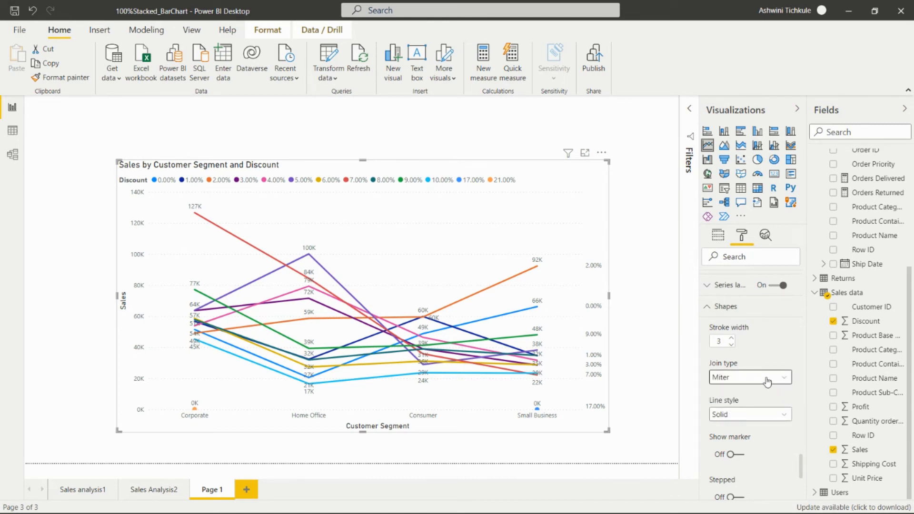
left_click(785, 383)
left_click(727, 418)
left_click(784, 381)
left_click(738, 410)
- Review the line style choices and the remaining marker, stepped and customize series options for the chart's lines
left_click(748, 417)
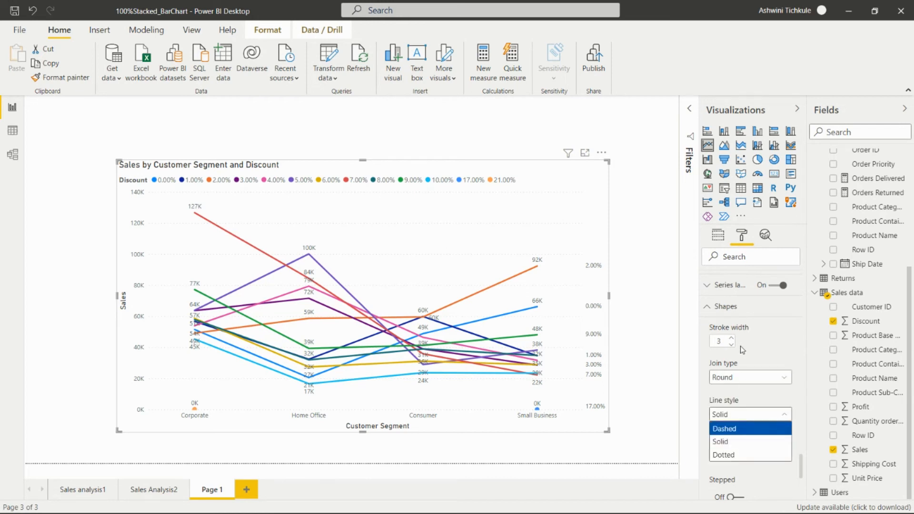
scroll(738, 353, "down", 1)
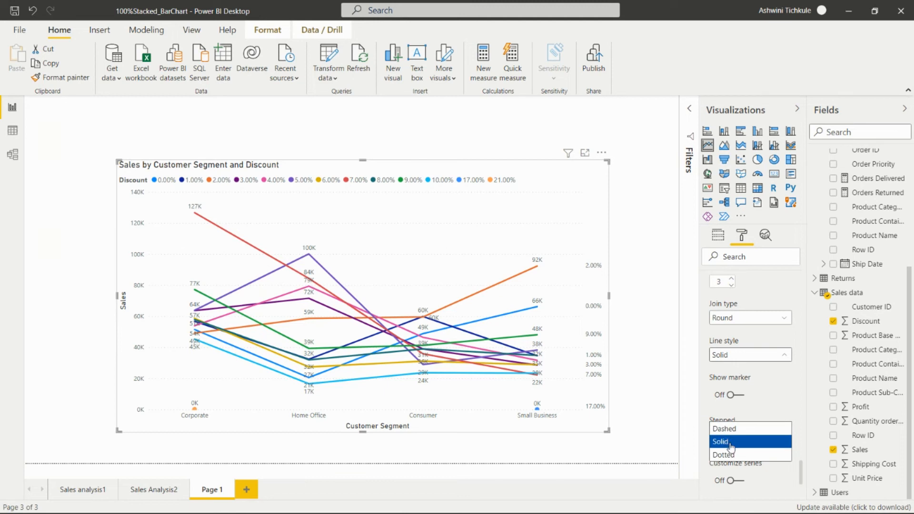
left_click(782, 360)
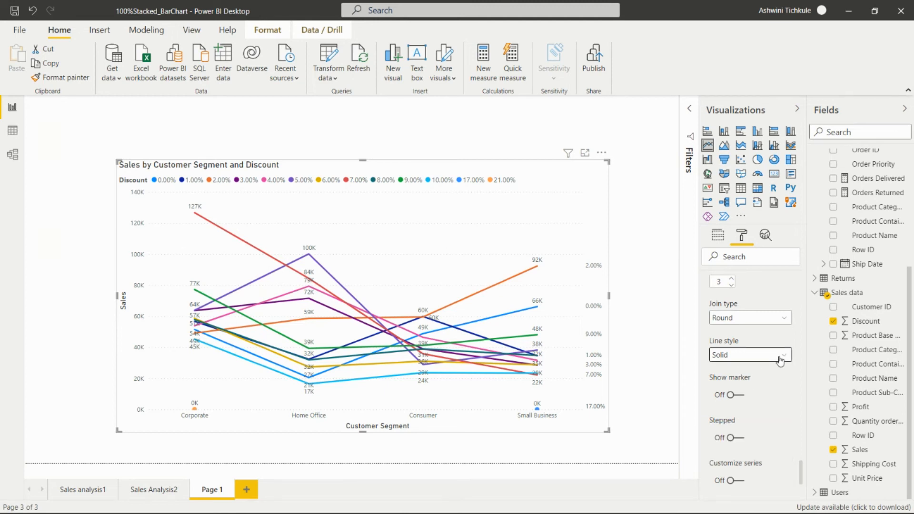
left_click(781, 360)
left_click(765, 422)
scroll(765, 421, "down", 5)
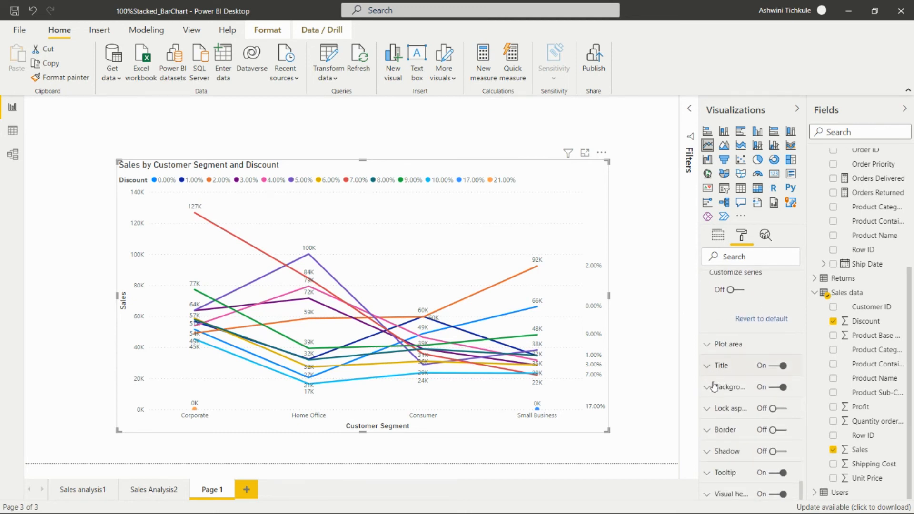
- Set the background color of the chart's title to dark blue
left_click(712, 377)
scroll(748, 429, "down", 5)
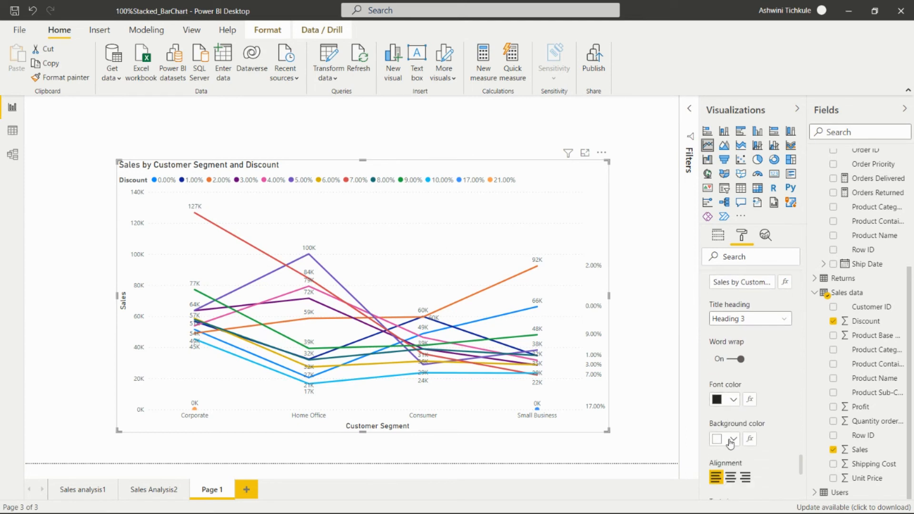
left_click(730, 441)
left_click(780, 354)
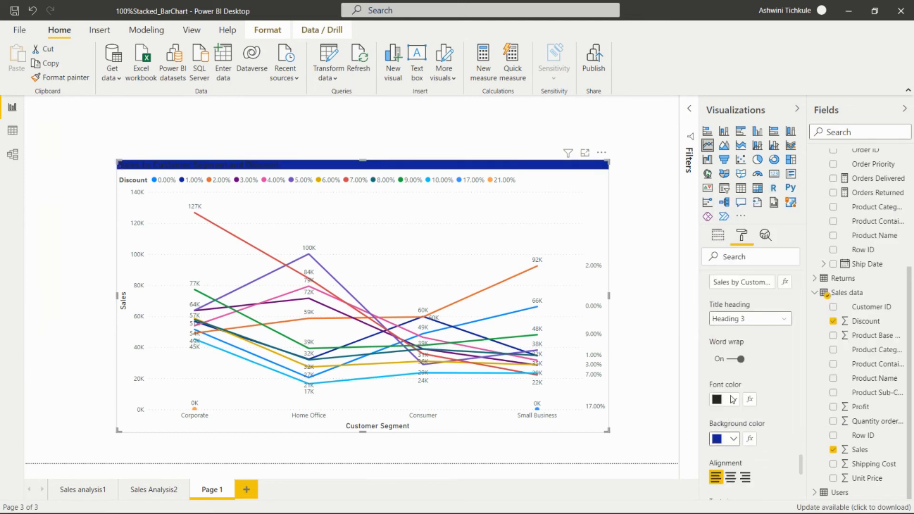
- Set the chart title's font color to white and center the title
left_click(734, 399)
left_click(750, 343)
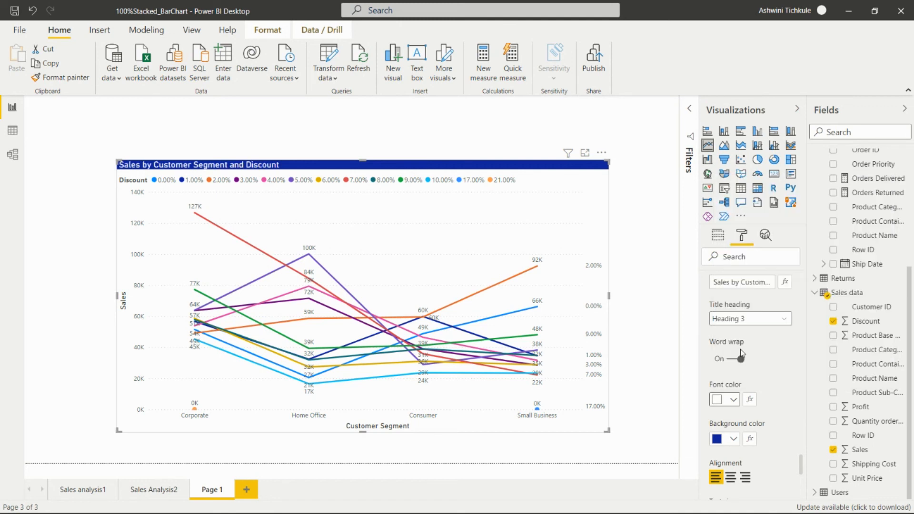
left_click(731, 477)
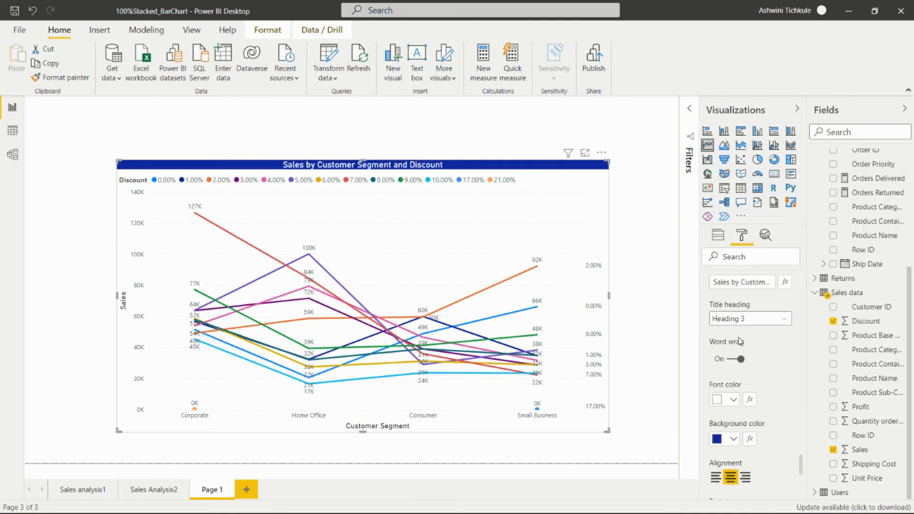
- Turn on the border and shadow for the line chart and deselect it
scroll(741, 339, "down", 8)
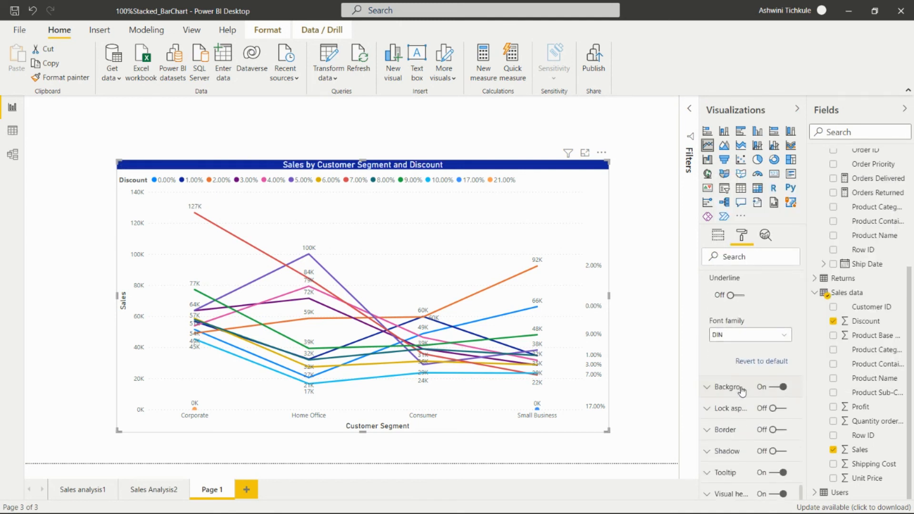
left_click(773, 430)
left_click(772, 452)
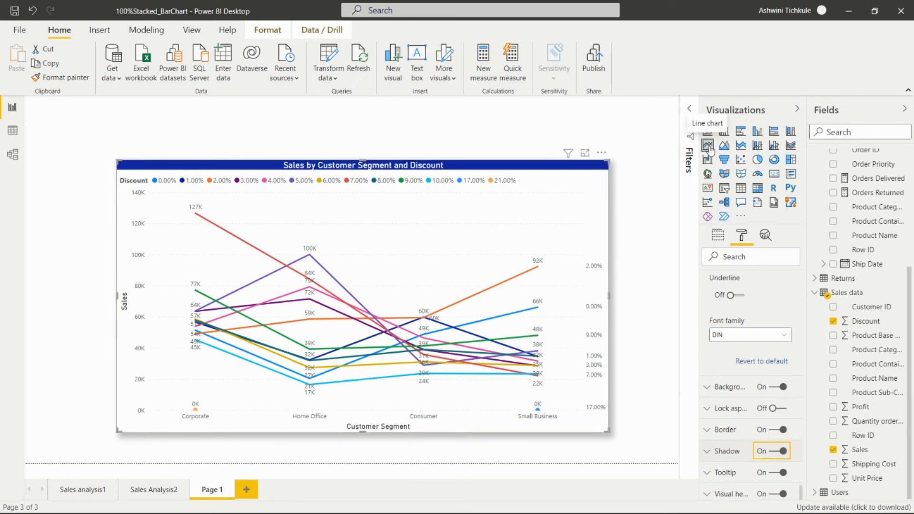
left_click(642, 200)
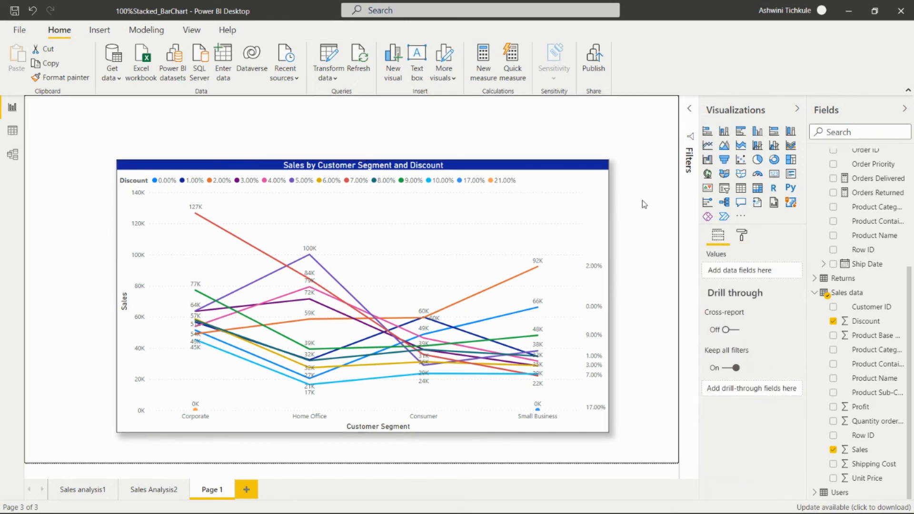